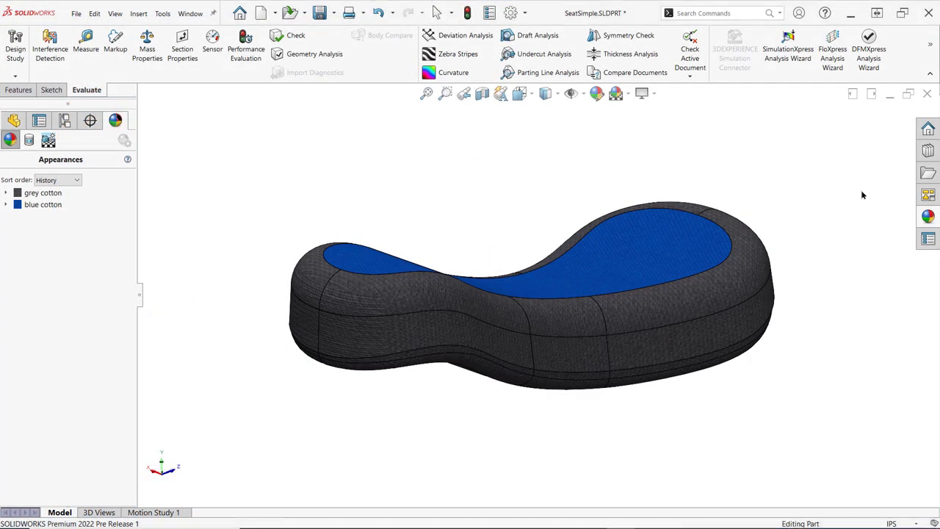
- Run a quick draft analysis of the seat against Top Plane, inspecting its red underside
{"action": "middle_click_drag", "start_coordinate": [859, 187], "coordinate": [545, 93]}
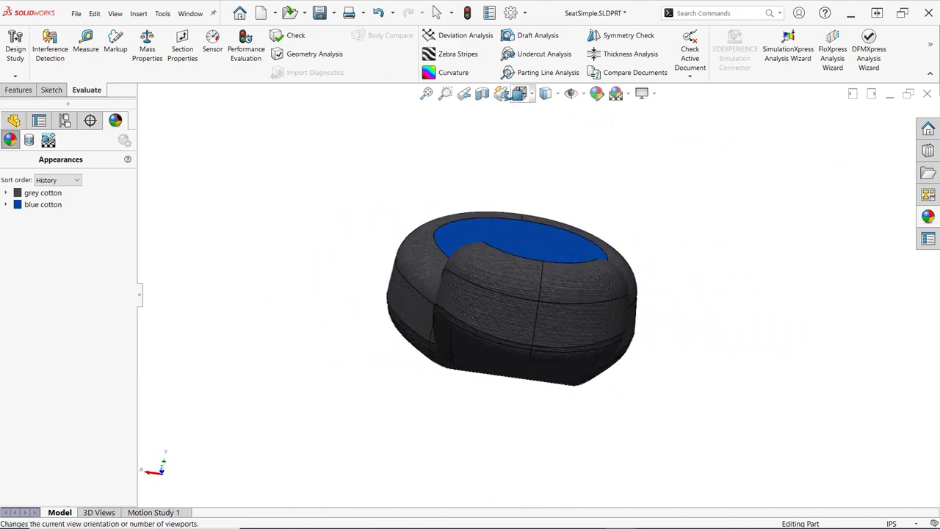
{"action": "middle_click_drag", "start_coordinate": [445, 94], "coordinate": [438, 44]}
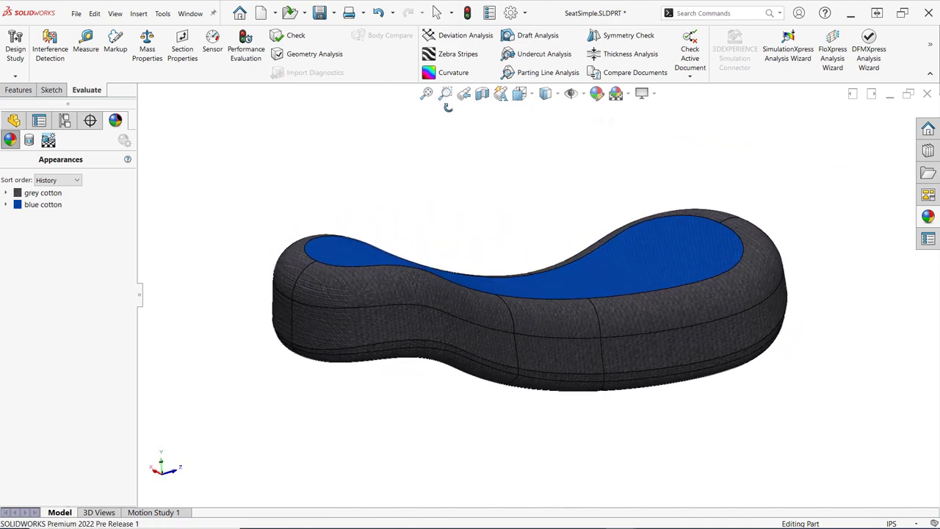
{"action": "left_click", "coordinate": [536, 37]}
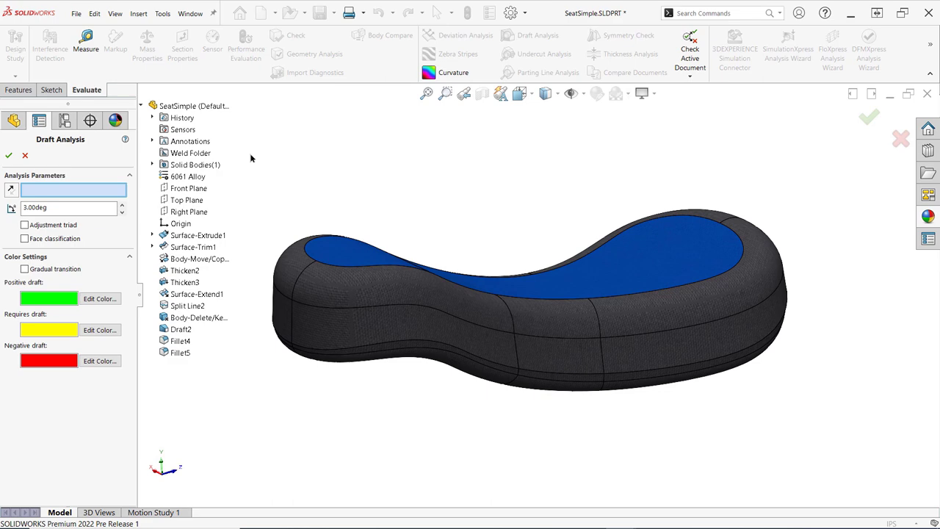
{"action": "left_click", "coordinate": [187, 199]}
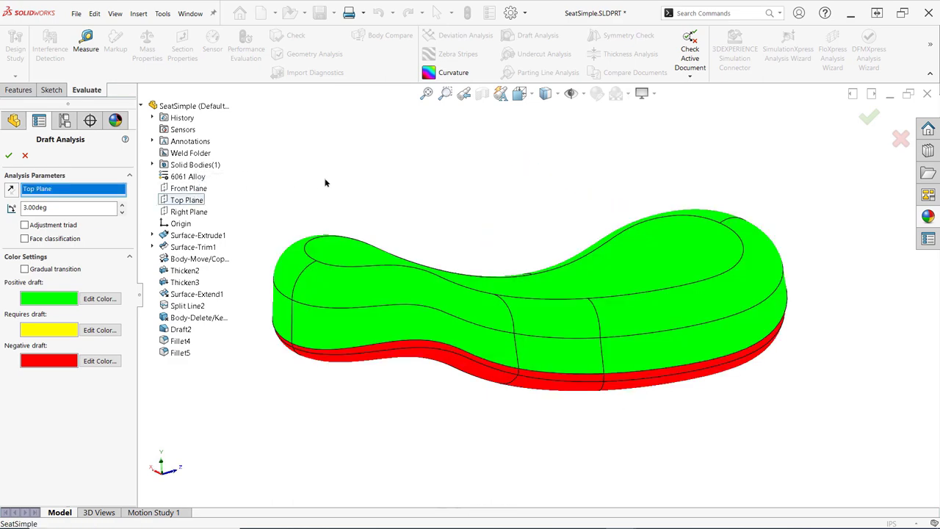
{"action": "middle_click_drag", "start_coordinate": [428, 178], "coordinate": [847, 198]}
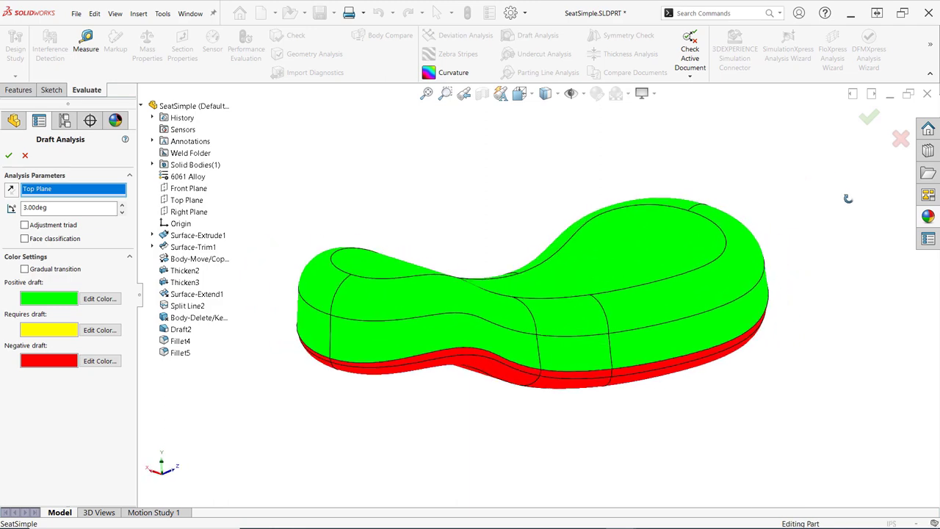
{"action": "key", "text": "Escape"}
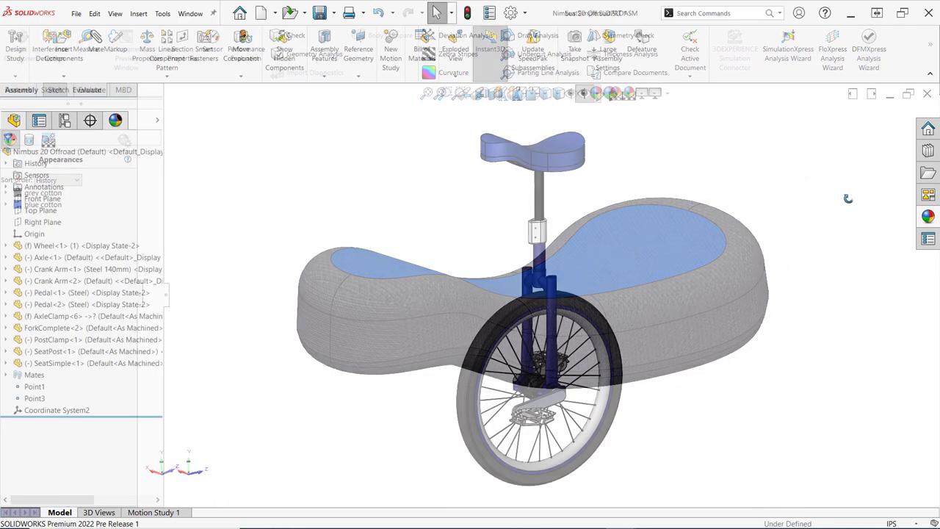
- Select the seat's entire tangent split-line loop and view it from another angle
{"action": "middle_click_drag", "start_coordinate": [691, 193], "coordinate": [685, 170]}
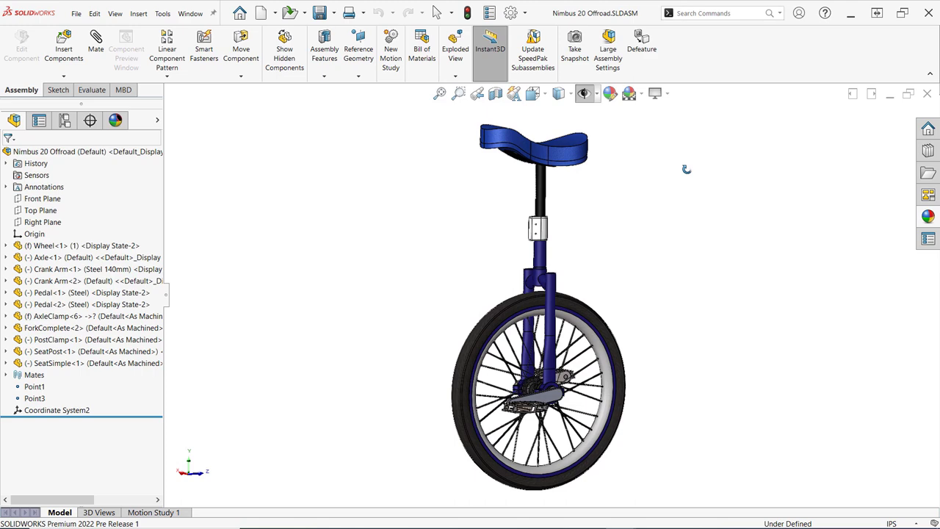
{"action": "scroll", "coordinate": [535, 133], "scroll_direction": "down", "scroll_amount": 5}
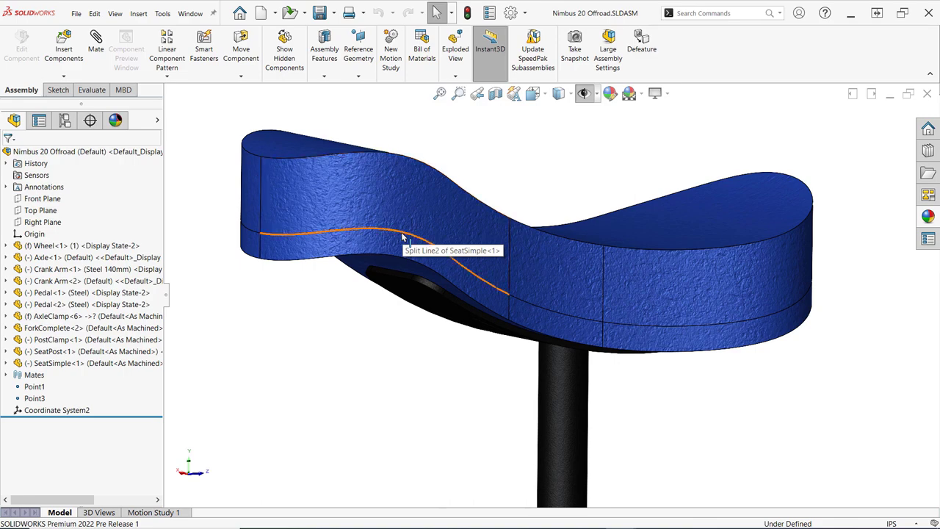
{"action": "right_click", "coordinate": [402, 237]}
{"action": "left_click", "coordinate": [433, 212]}
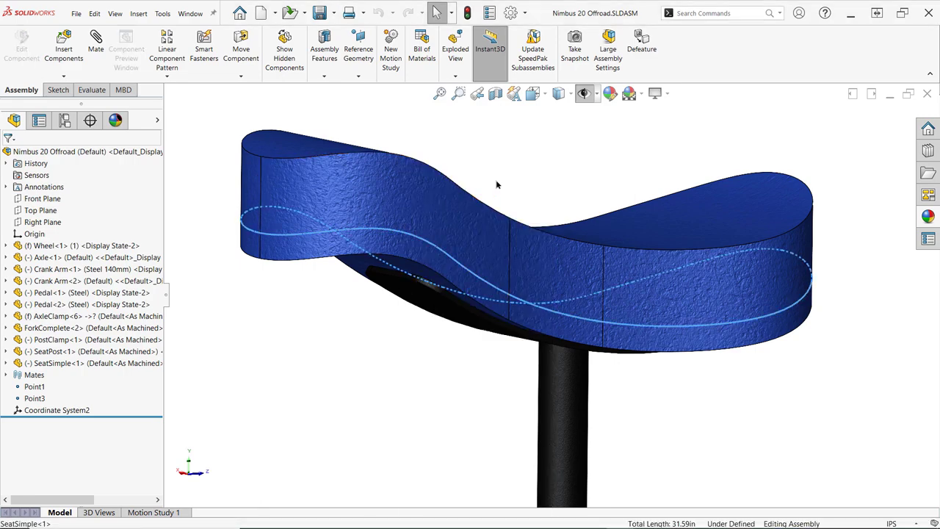
{"action": "mouse_move", "coordinate": [585, 149]}
{"action": "middle_mouse_down"}
{"action": "mouse_move", "coordinate": [493, 122]}
{"action": "mouse_move", "coordinate": [544, 124]}
{"action": "mouse_move", "coordinate": [585, 152]}
{"action": "middle_mouse_up"}
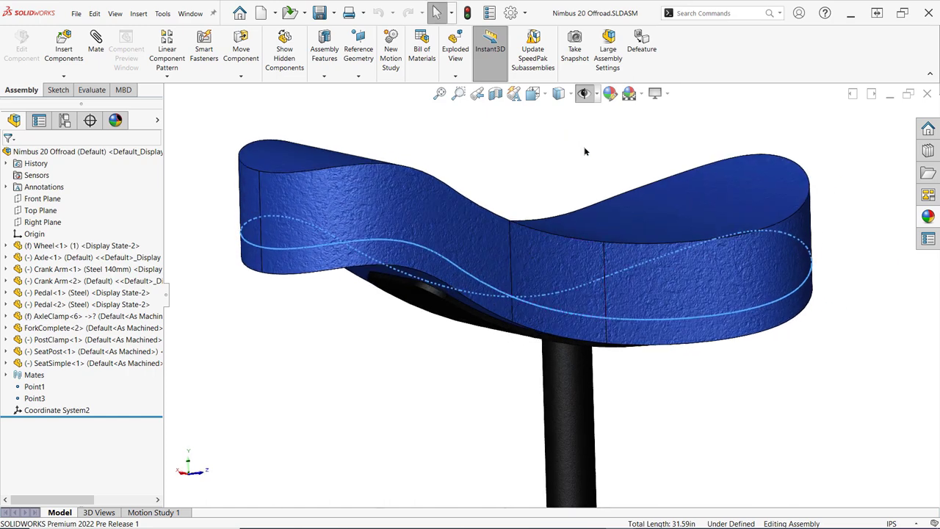
{"action": "left_click", "coordinate": [585, 151]}
- Open the SeatSimple component as a separate part window and orbit it
{"action": "right_click", "coordinate": [455, 218]}
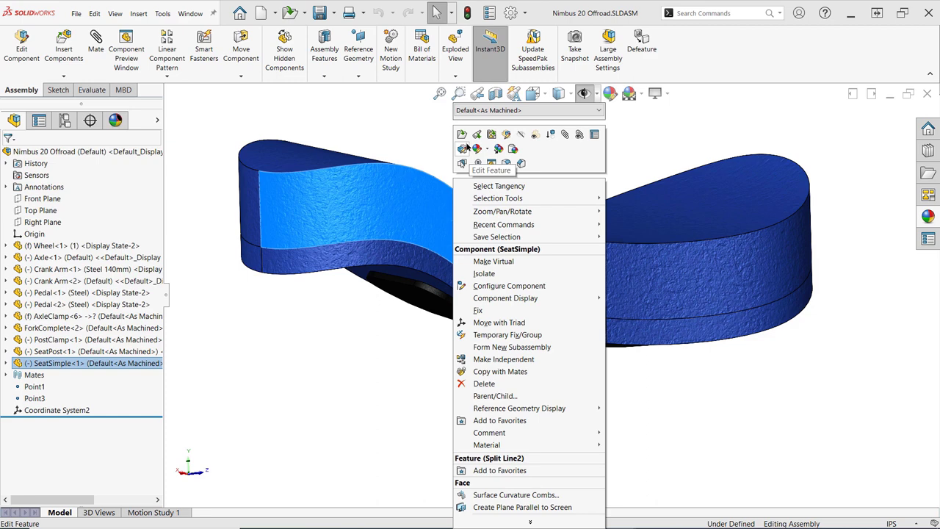
{"action": "left_click", "coordinate": [462, 135]}
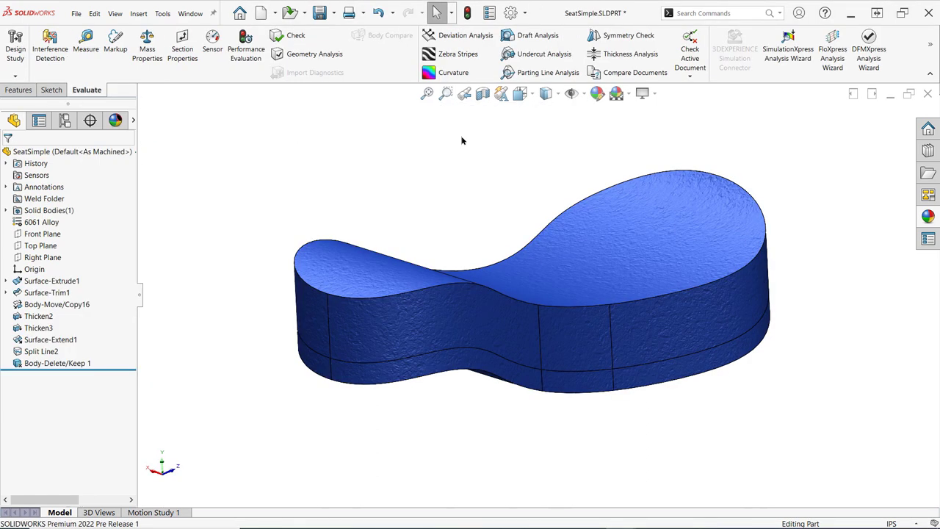
{"action": "middle_click_drag", "start_coordinate": [464, 130], "coordinate": [465, 123]}
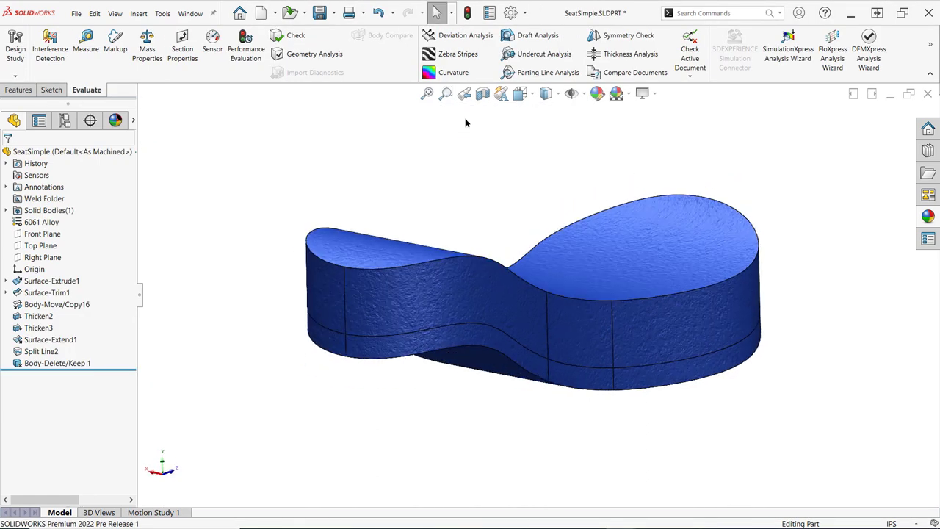
- Start a Draft3 feature on SeatSimple, defaulting to Parting line type at 5°
{"action": "left_click", "coordinate": [24, 90]}
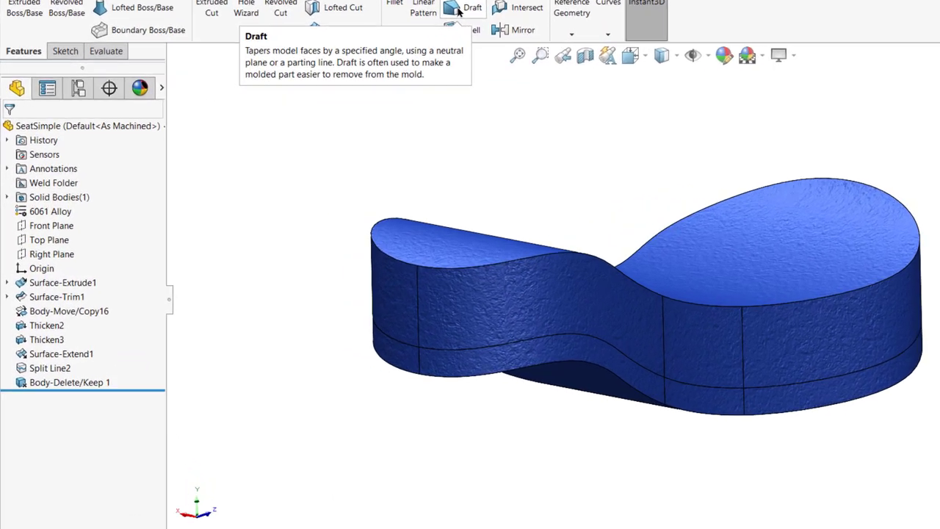
{"action": "left_click", "coordinate": [378, 54]}
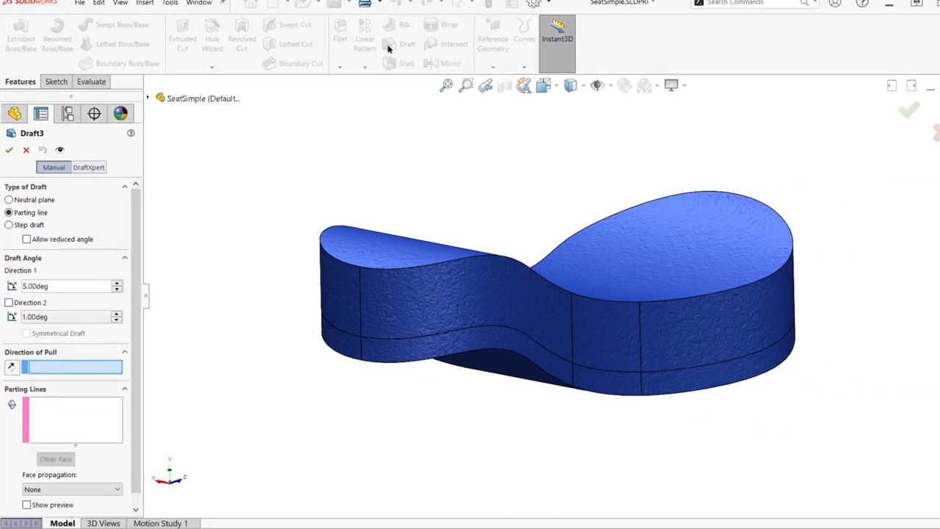
- Set Top Plane as Draft3's pull direction and the tangent split-line edges as parting lines
{"action": "left_click", "coordinate": [148, 100]}
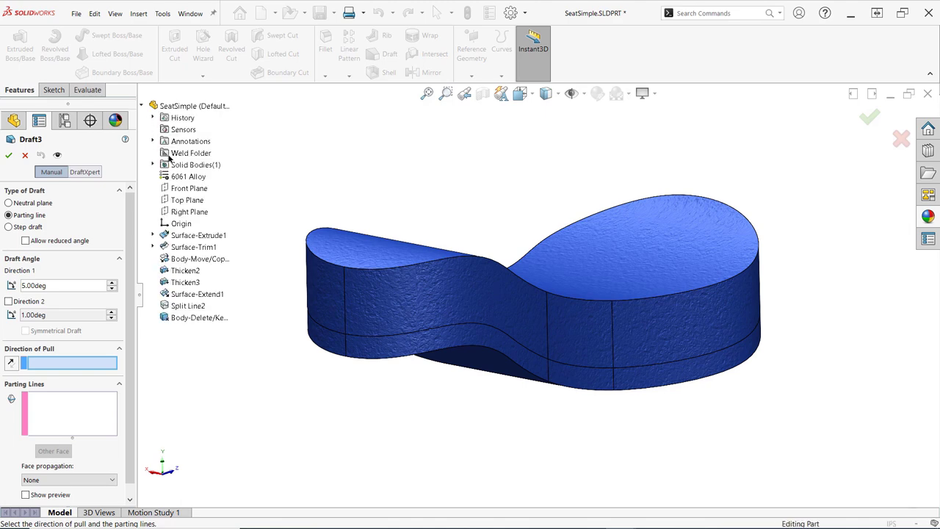
{"action": "left_click", "coordinate": [187, 200]}
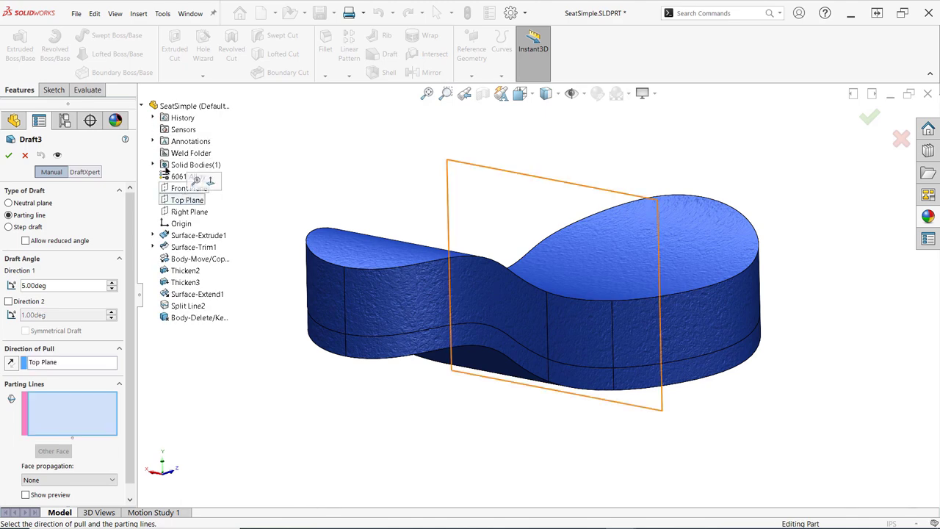
{"action": "left_click", "coordinate": [142, 107]}
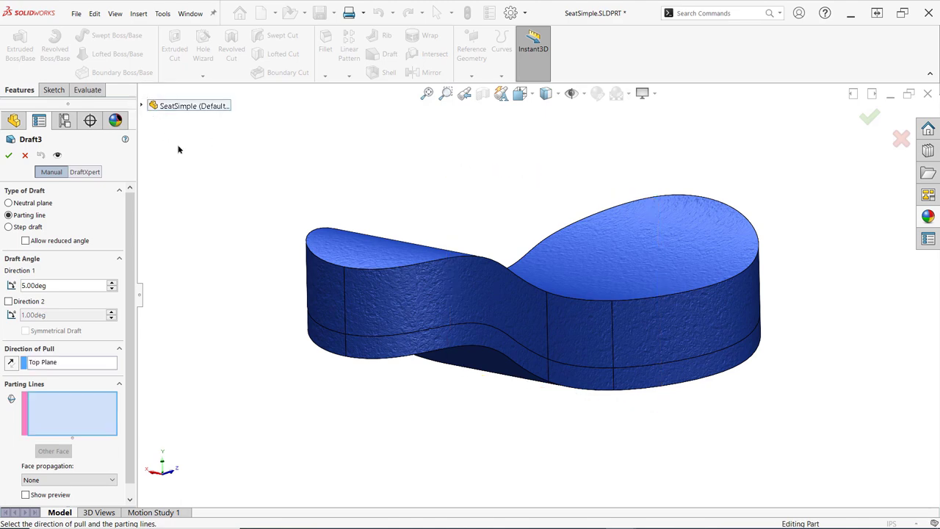
{"action": "right_click", "coordinate": [397, 334]}
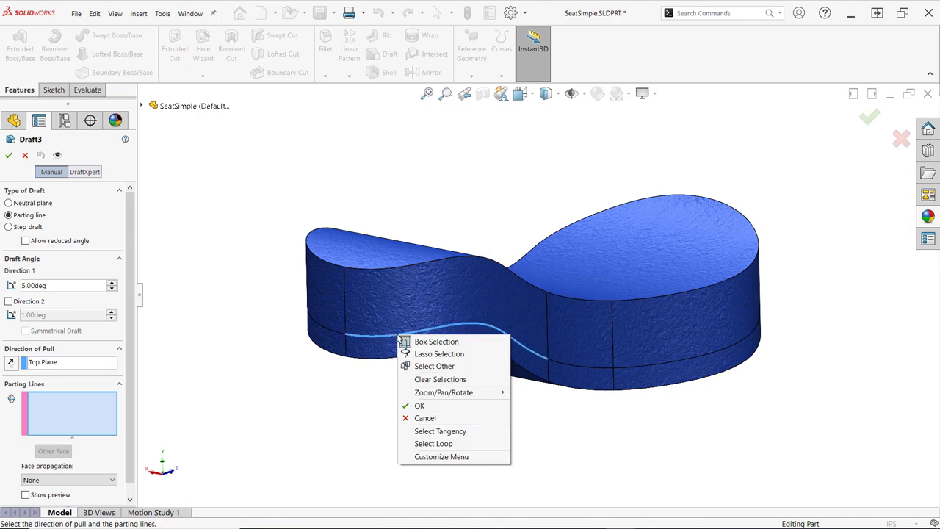
{"action": "left_click", "coordinate": [467, 431]}
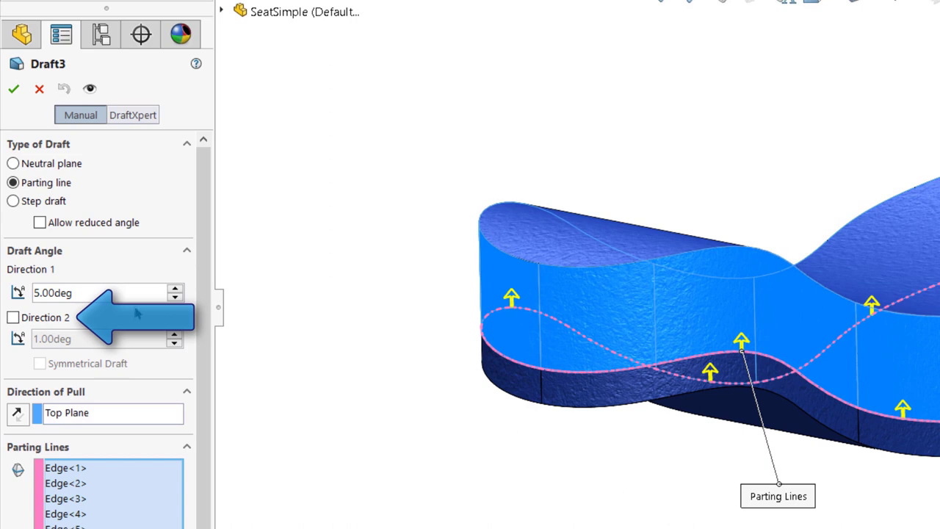
- Enable a second draft direction at 15° alongside the 5° first direction, and apply Draft3
{"action": "left_click", "coordinate": [13, 318]}
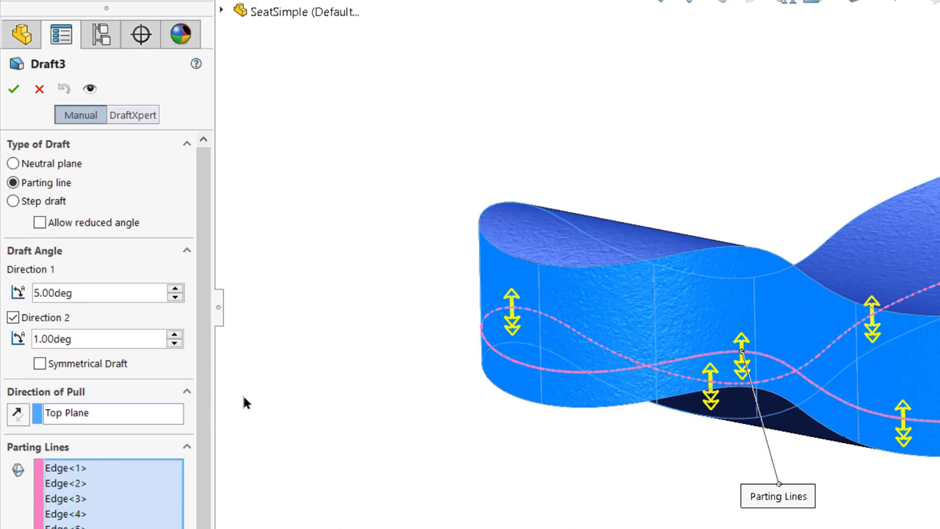
{"action": "left_click", "coordinate": [40, 363]}
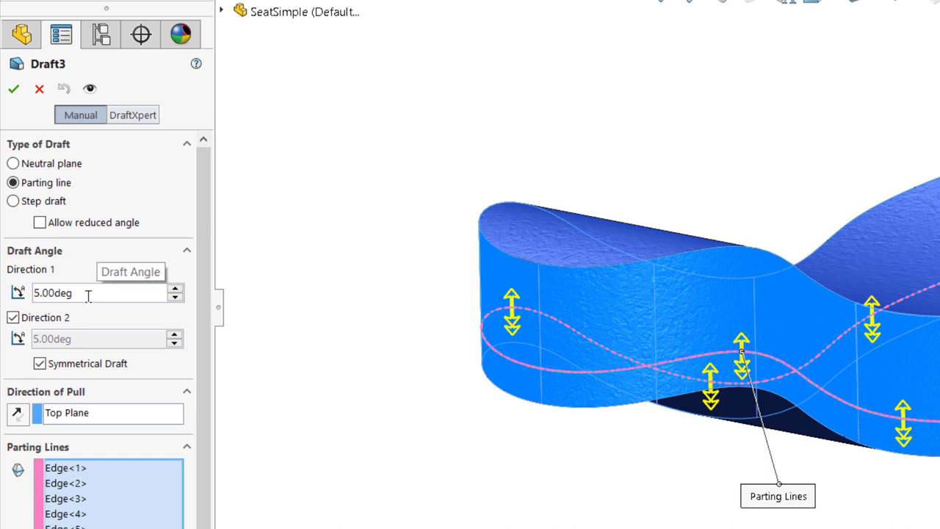
{"action": "left_click_drag", "start_coordinate": [72, 293], "coordinate": [26, 292]}
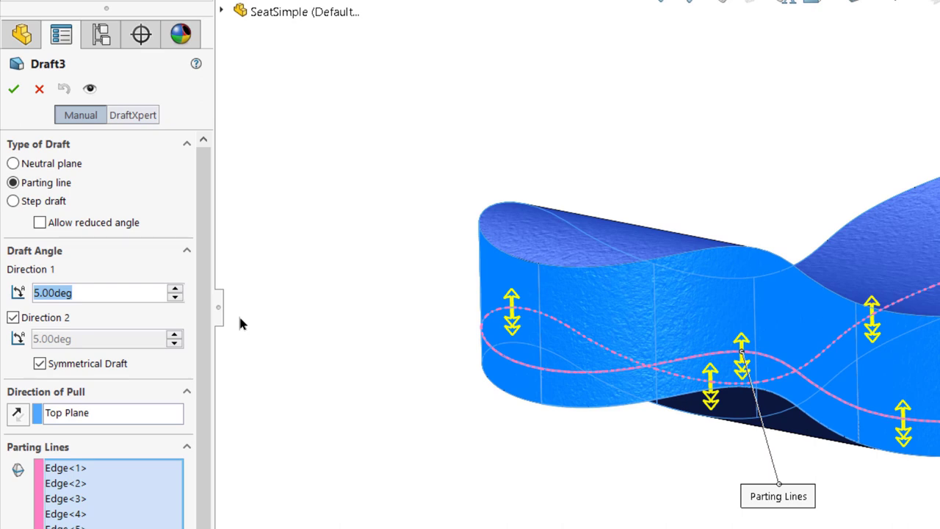
{"action": "left_click", "coordinate": [39, 365]}
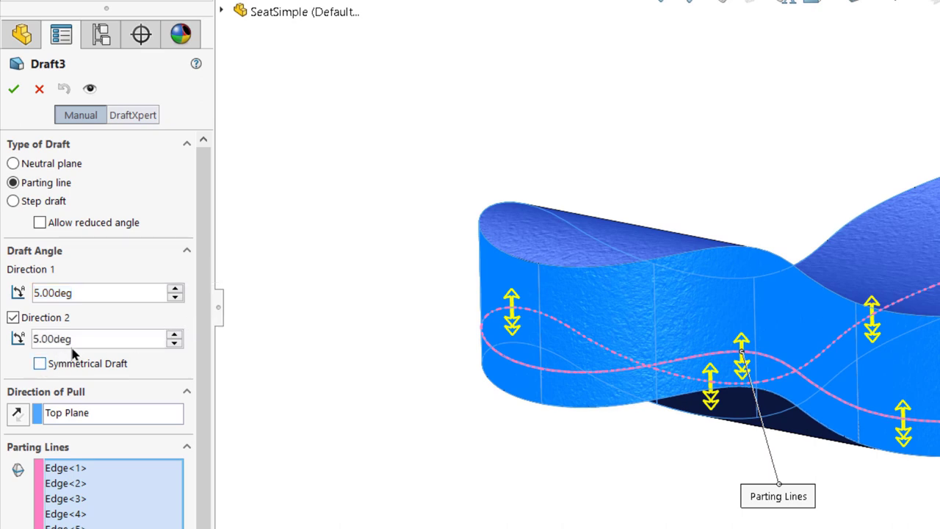
{"action": "left_click_drag", "start_coordinate": [72, 339], "coordinate": [25, 339]}
{"action": "type", "text": "15"}
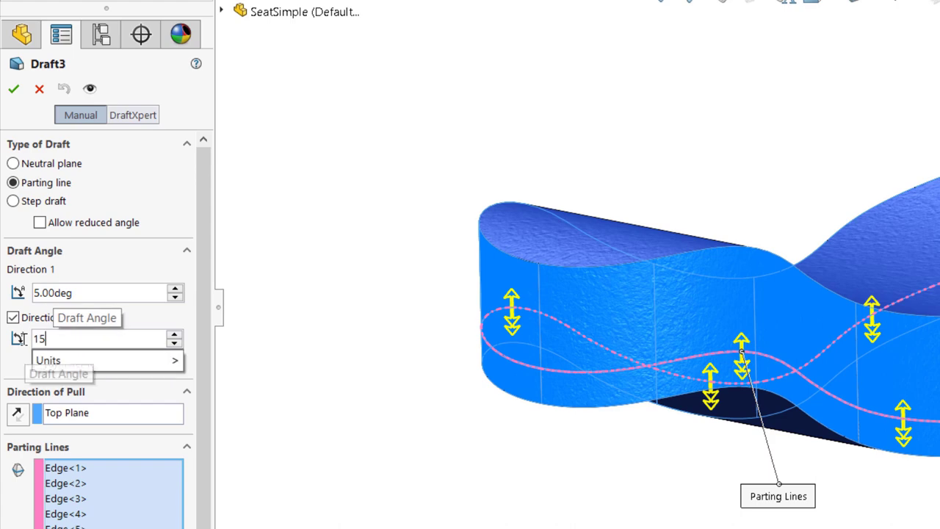
{"action": "key", "text": "Return"}
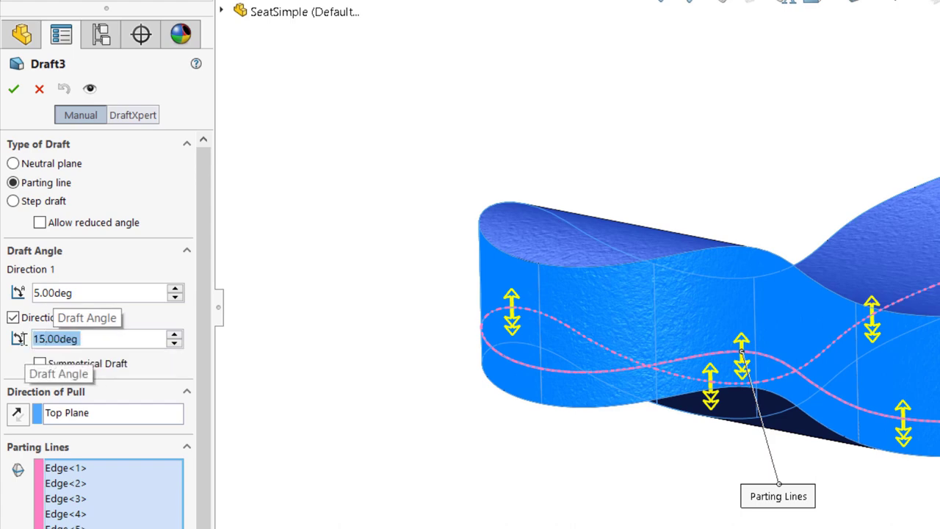
{"action": "left_click", "coordinate": [13, 89]}
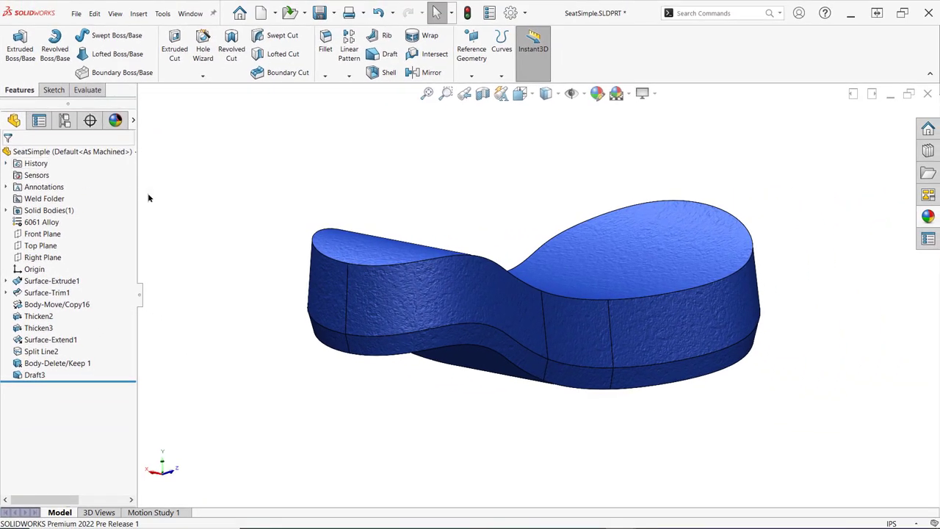
- Face-fillet the seat's top face to its side faces with a 1 in chord width
{"action": "mouse_move", "coordinate": [283, 199]}
{"action": "middle_mouse_down"}
{"action": "mouse_move", "coordinate": [342, 168]}
{"action": "mouse_move", "coordinate": [394, 164]}
{"action": "mouse_move", "coordinate": [283, 189]}
{"action": "middle_mouse_up"}
{"action": "key", "text": "s"}
{"action": "left_click", "coordinate": [401, 205]}
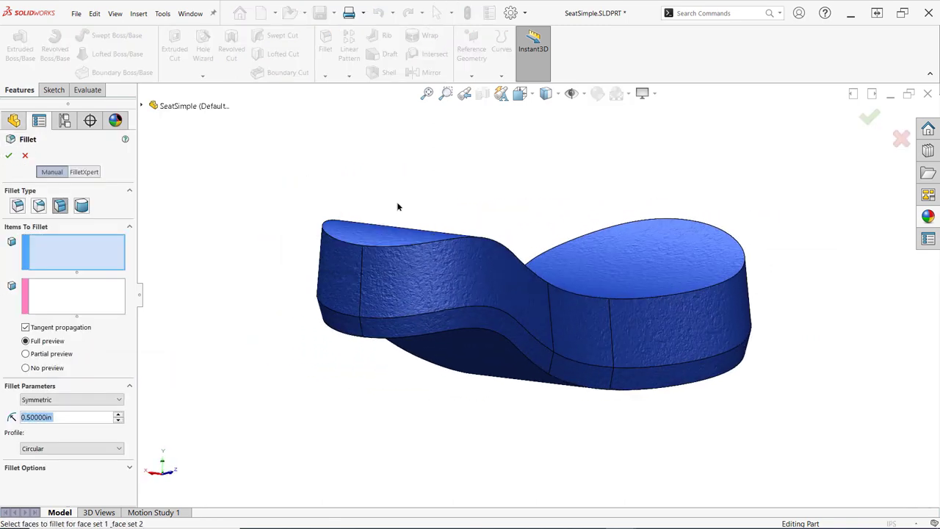
{"action": "left_click", "coordinate": [381, 228]}
{"action": "left_click", "coordinate": [362, 266]}
{"action": "left_click", "coordinate": [451, 298]}
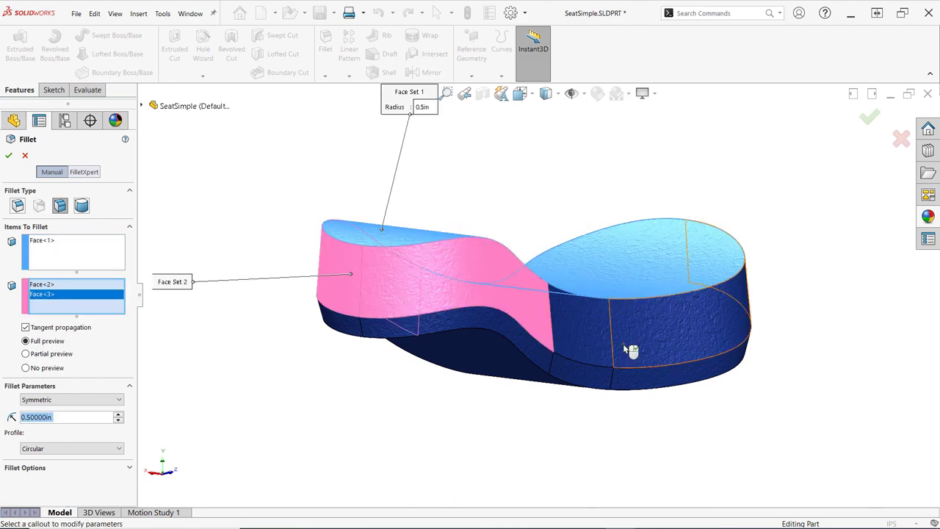
{"action": "left_click", "coordinate": [624, 346]}
{"action": "left_click", "coordinate": [602, 335]}
{"action": "middle_click_drag", "start_coordinate": [602, 335], "coordinate": [541, 329]}
{"action": "left_click", "coordinate": [547, 331]}
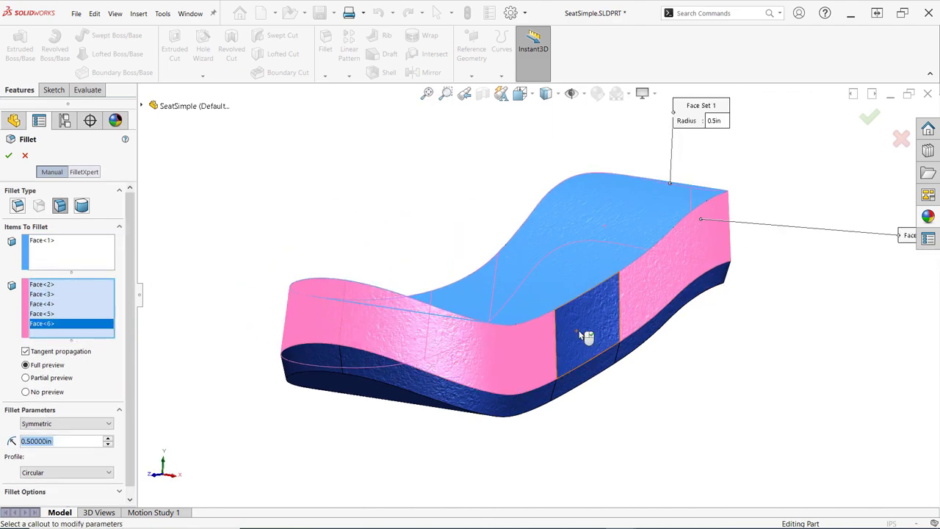
{"action": "left_click", "coordinate": [584, 336]}
{"action": "type", "text": "1"}
{"action": "left_click", "coordinate": [66, 433]}
{"action": "left_click", "coordinate": [44, 459]}
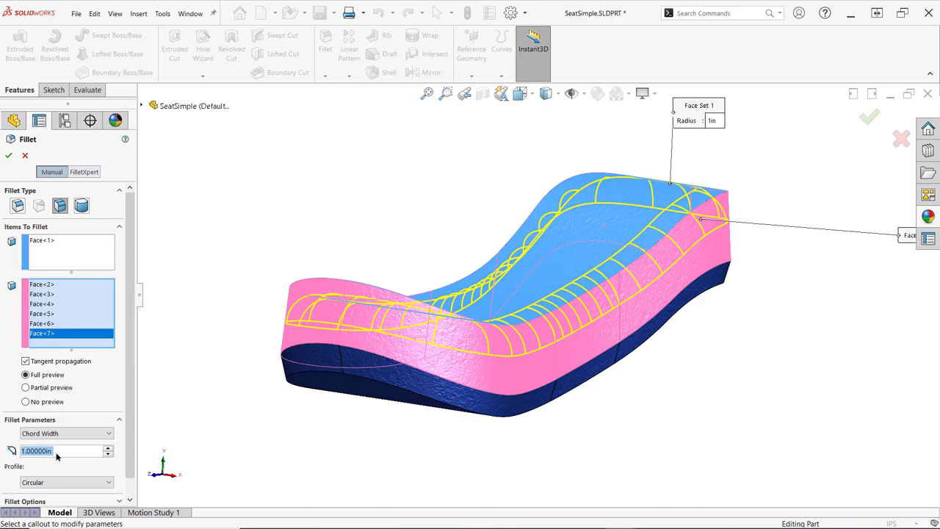
{"action": "key", "text": "Return"}
{"action": "key", "text": "Return"}
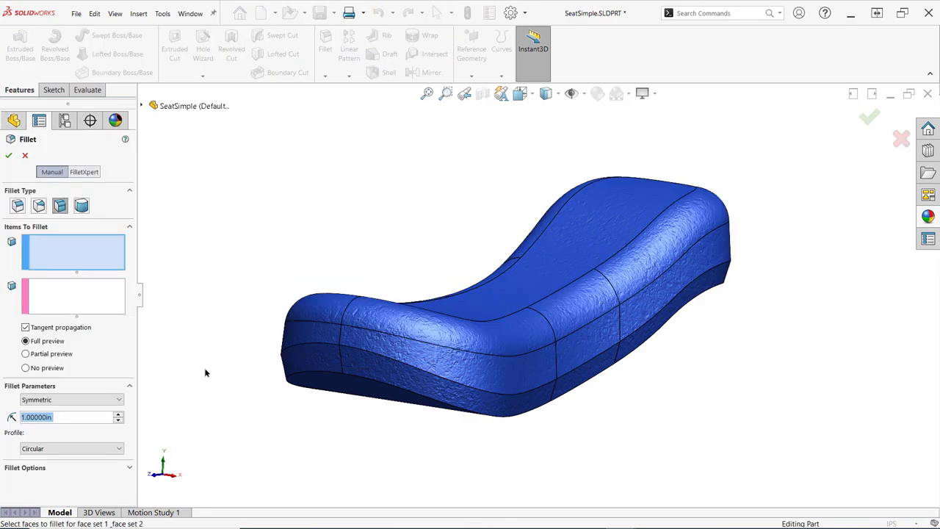
- Face-fillet the seat's bottom face to its side faces with a 0.5 in chord width
{"action": "type", "text": "0.5"}
{"action": "middle_click_drag", "start_coordinate": [205, 372], "coordinate": [325, 329]}
{"action": "left_click", "coordinate": [326, 332]}
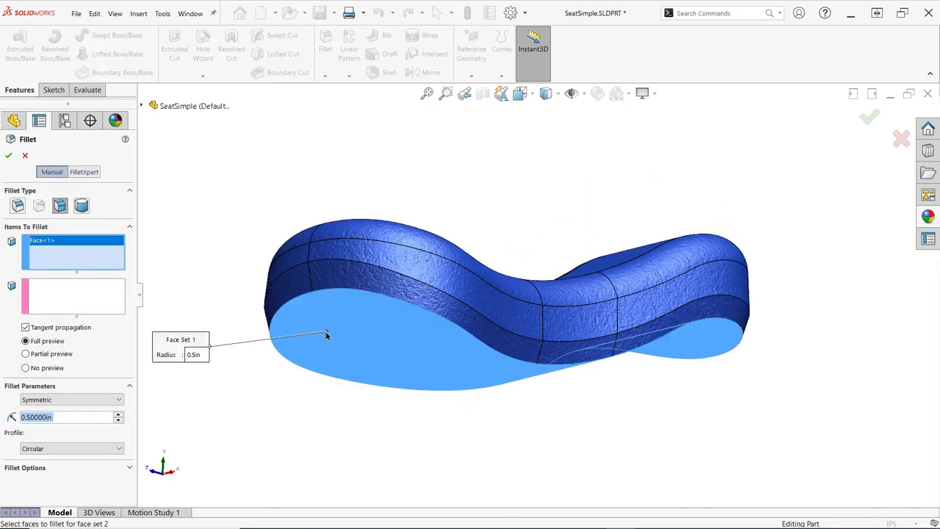
{"action": "left_click", "coordinate": [329, 280]}
{"action": "left_click", "coordinate": [566, 356]}
{"action": "left_click", "coordinate": [671, 331]}
{"action": "middle_click_drag", "start_coordinate": [671, 331], "coordinate": [566, 334]}
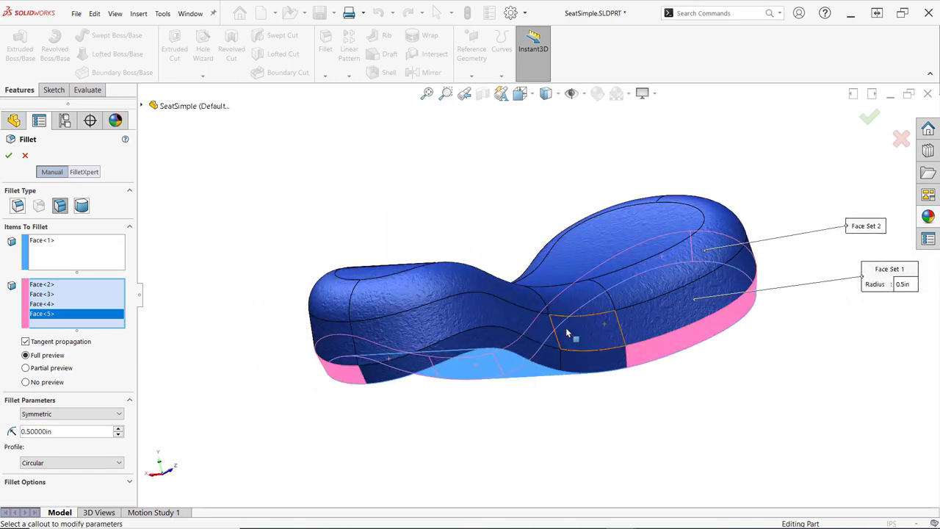
{"action": "left_click", "coordinate": [566, 334]}
{"action": "left_click", "coordinate": [593, 354]}
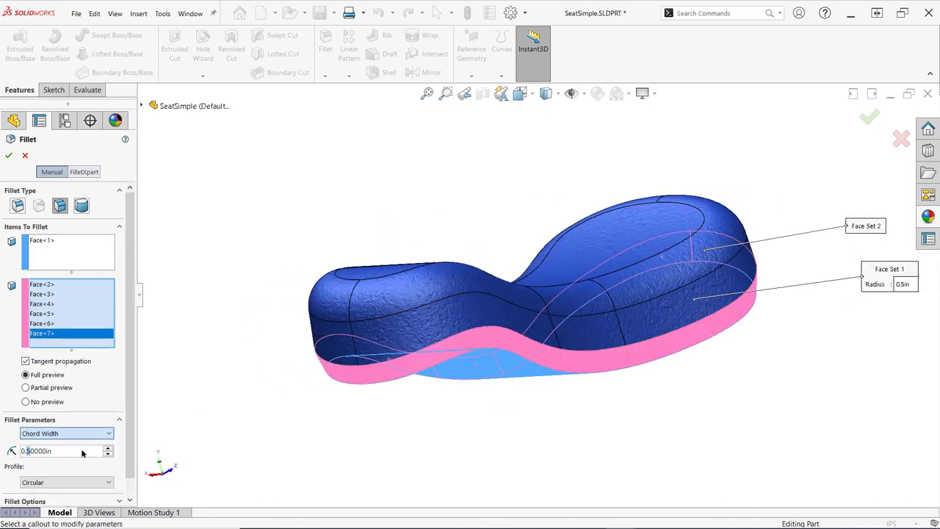
{"action": "key", "text": "Return"}
- Remove the old blue appearance from the seat part
{"action": "middle_click_drag", "start_coordinate": [317, 235], "coordinate": [415, 125]}
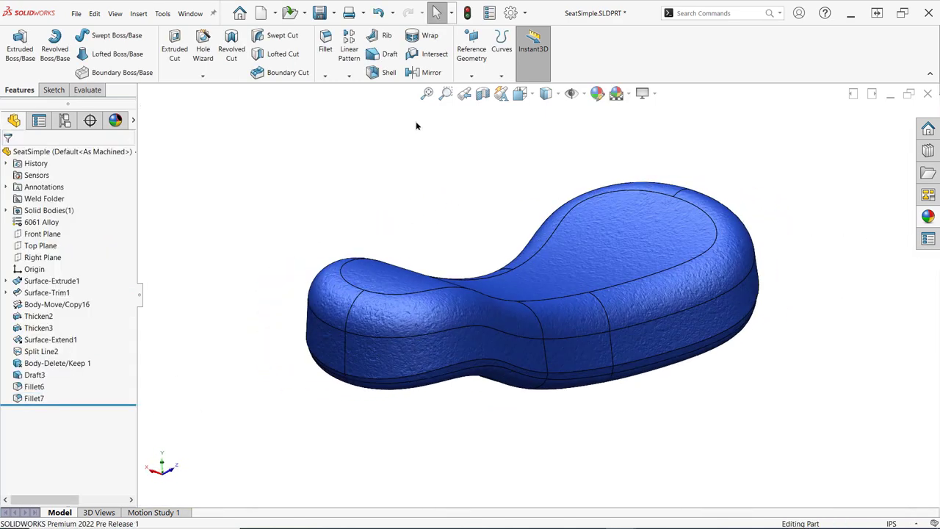
{"action": "left_click", "coordinate": [117, 121]}
{"action": "left_click", "coordinate": [83, 184]}
{"action": "key", "text": "Delete"}
- Apply grey cotton cloth to the whole seat and blue cotton to its top face
{"action": "left_click", "coordinate": [928, 216]}
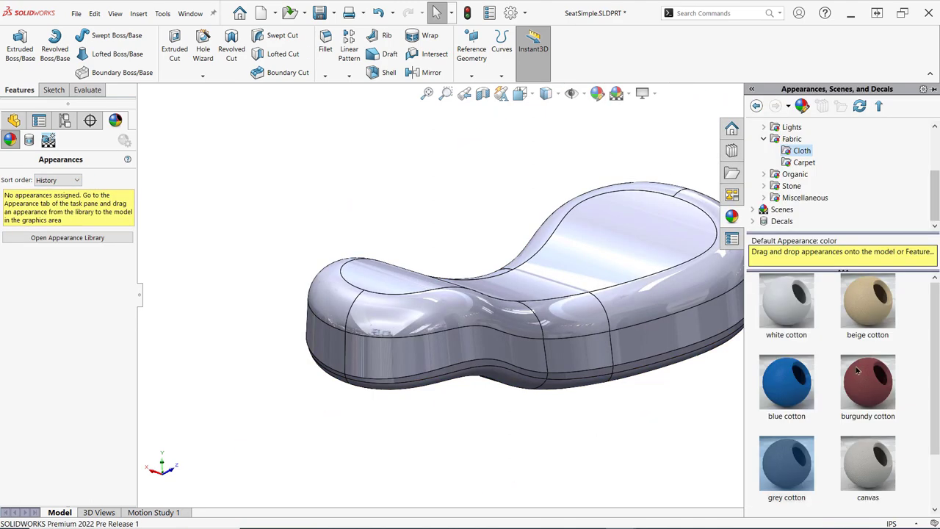
{"action": "left_click_drag", "start_coordinate": [781, 462], "coordinate": [602, 323]}
{"action": "left_click_drag", "start_coordinate": [790, 382], "coordinate": [651, 246]}
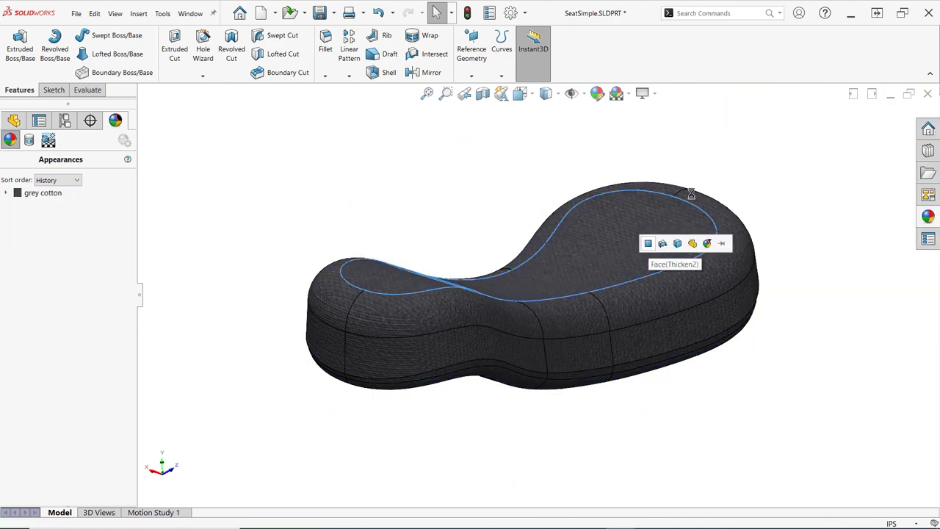
{"action": "left_click", "coordinate": [657, 244]}
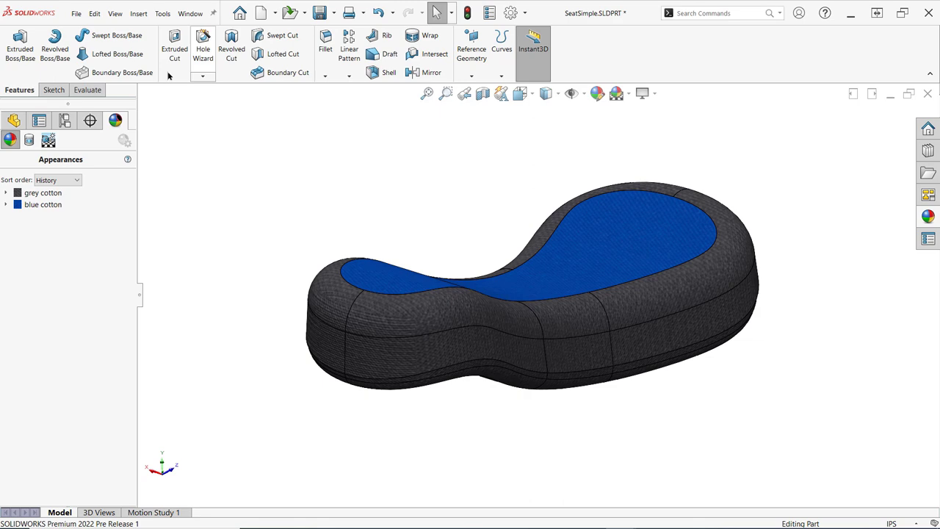
{"action": "left_click", "coordinate": [88, 90]}
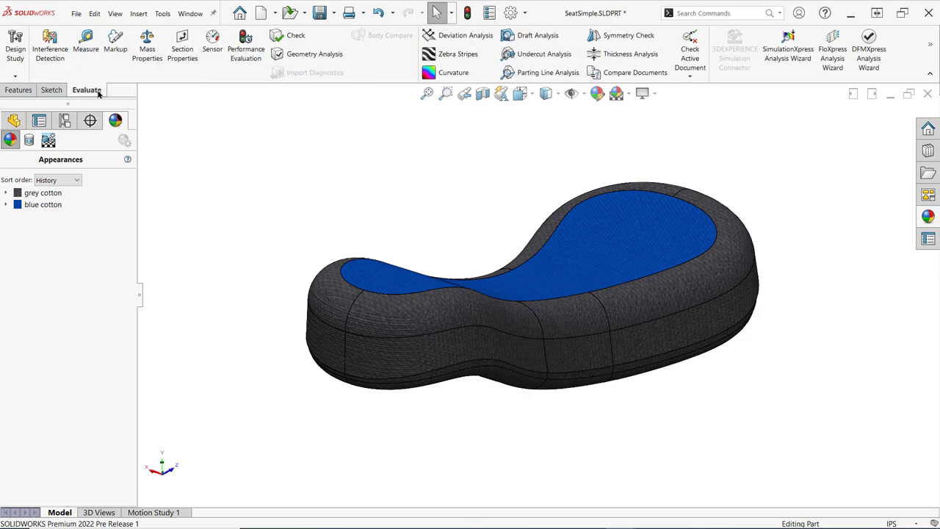
- Run a 3° draft analysis against Top Plane and view the seat from below
{"action": "left_click", "coordinate": [547, 40]}
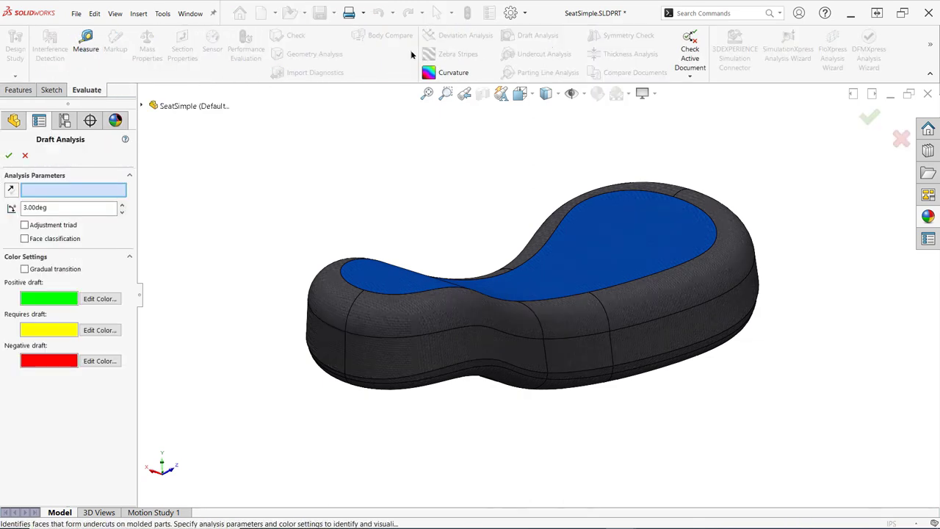
{"action": "left_click", "coordinate": [143, 107]}
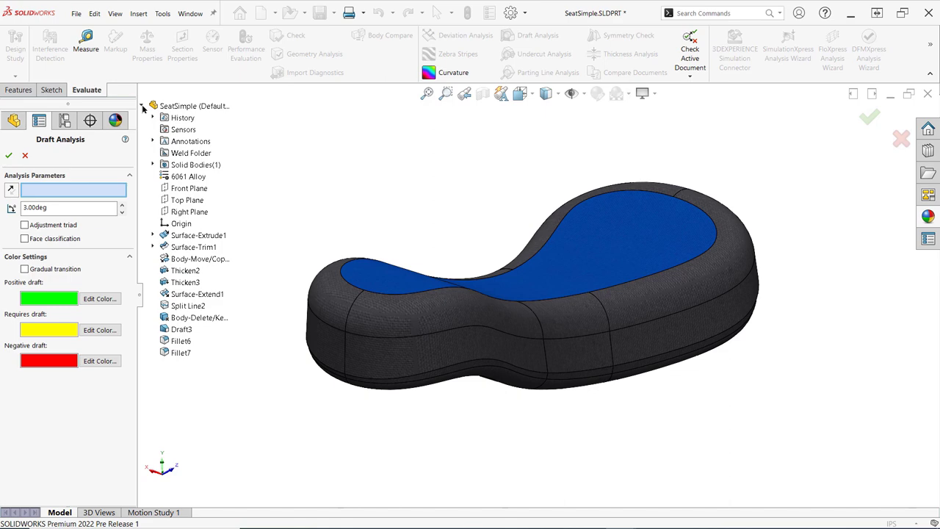
{"action": "left_click", "coordinate": [192, 201]}
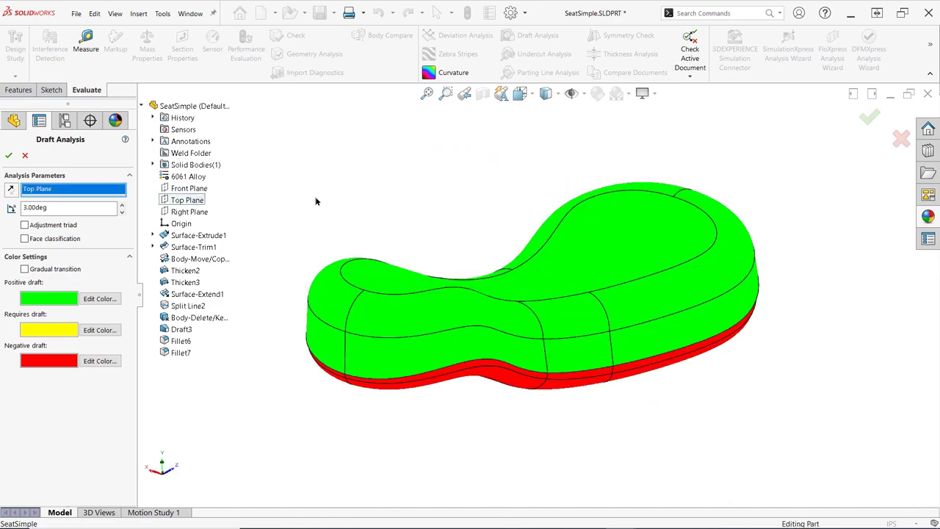
{"action": "middle_click_drag", "start_coordinate": [325, 191], "coordinate": [646, 147]}
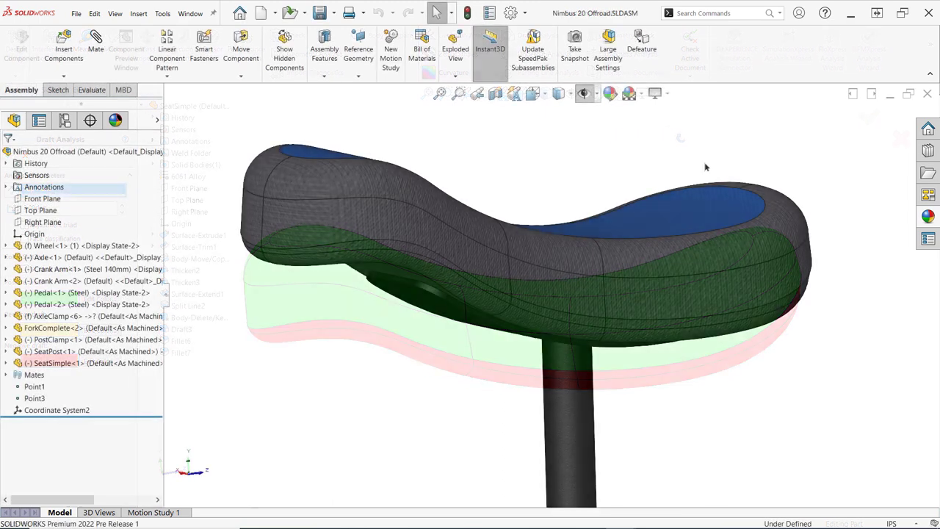
- Orbit the Nimbus 20 Offroad assembly around the seat and zoom to fit the whole unicycle
{"action": "middle_click_drag", "start_coordinate": [663, 213], "coordinate": [184, 141]}
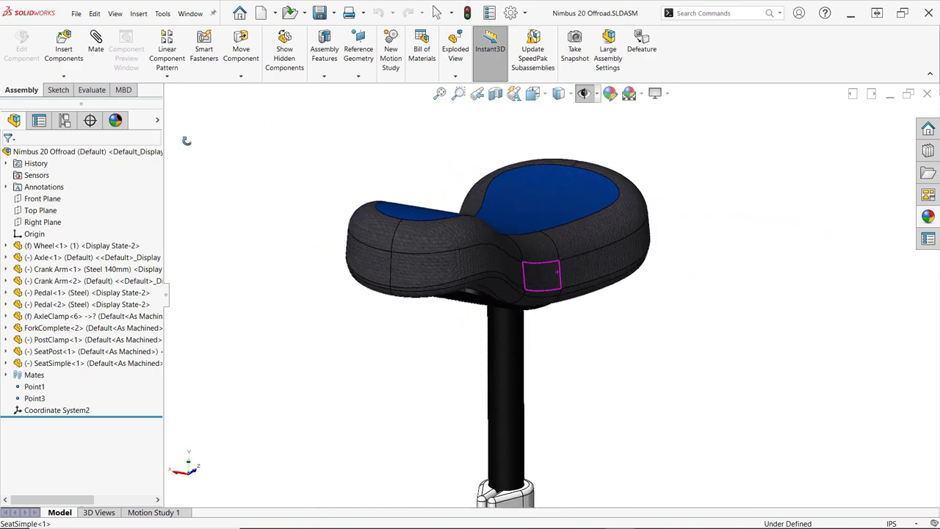
{"action": "key", "text": "f"}
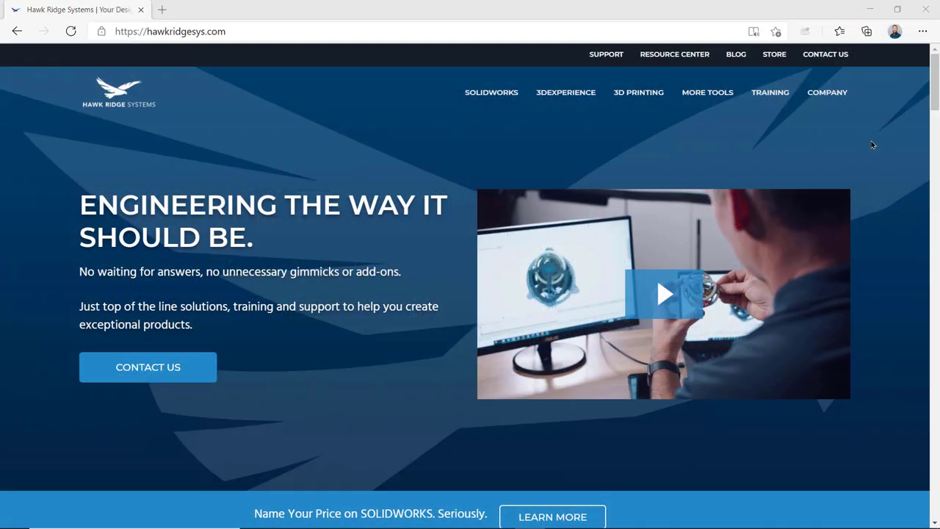
- Open the Hawk Ridge Systems Training Course Catalog and scroll to the SOLIDWORKS course cards
{"action": "mouse_move", "coordinate": [778, 98]}
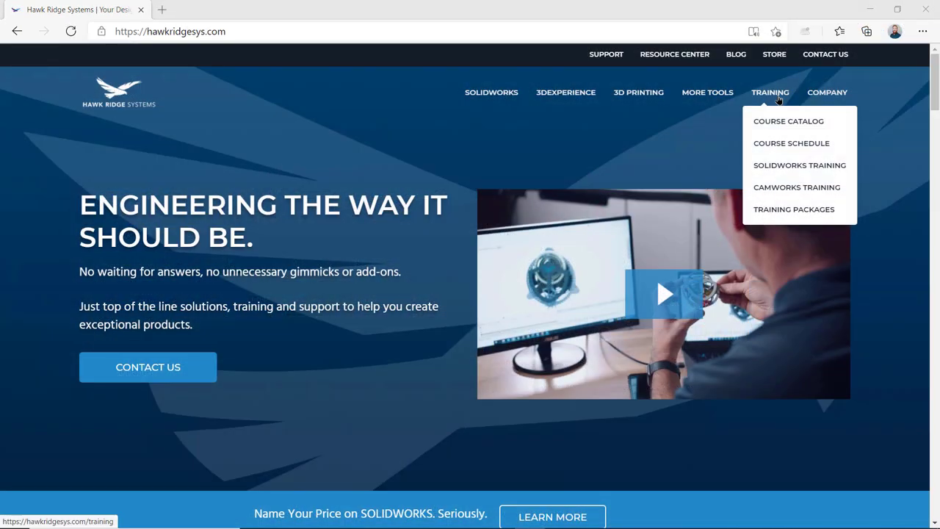
{"action": "left_click", "coordinate": [779, 126]}
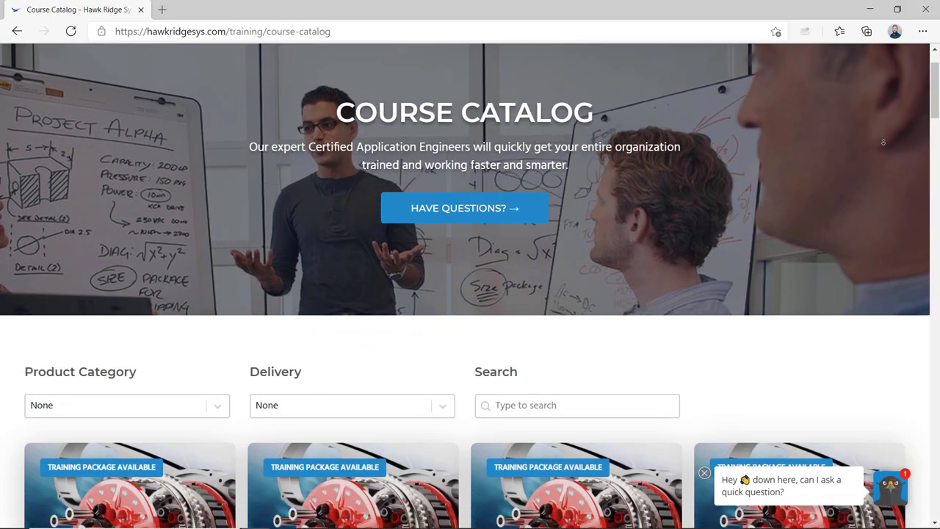
{"action": "scroll", "coordinate": [883, 142], "scroll_direction": "down", "scroll_amount": 4}
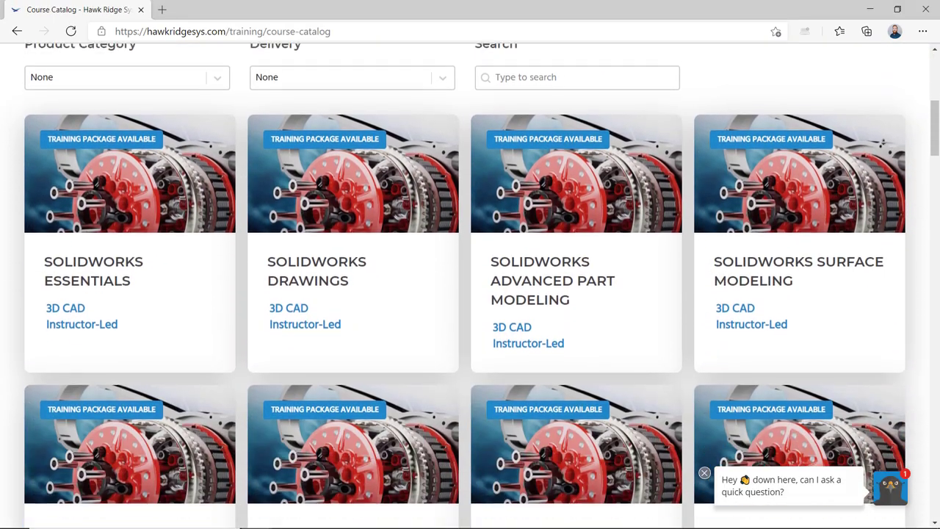